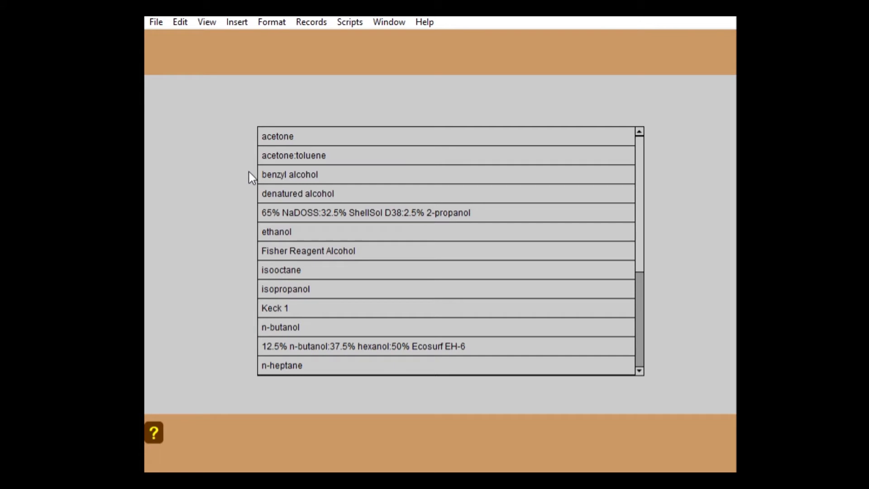
- Switch the phase diagram's surfactant to 65% NaDOSS:32.5% ShellSol D38:2.5% 2-propanol and back to 12.5% n-butanol:37.5% hexanol:50% Ecosurf EH-6
left_click(452, 337)
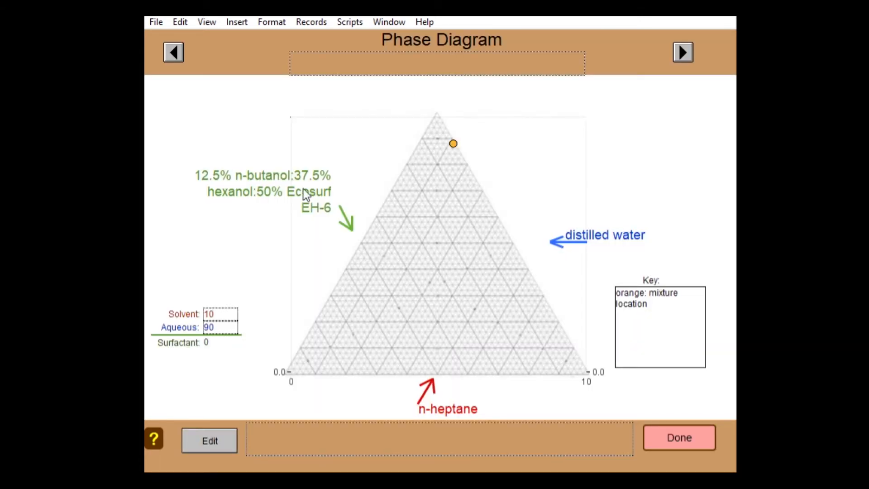
left_click(267, 177)
left_click(288, 202)
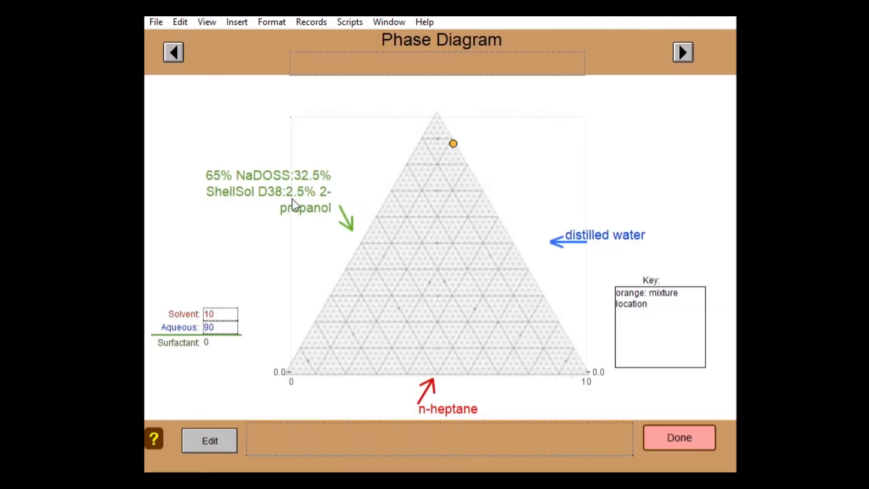
left_click(267, 179)
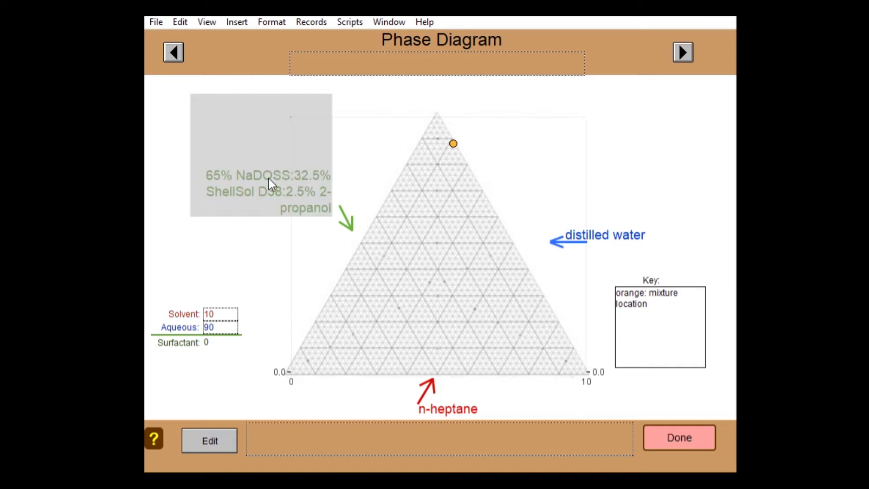
left_click(351, 330)
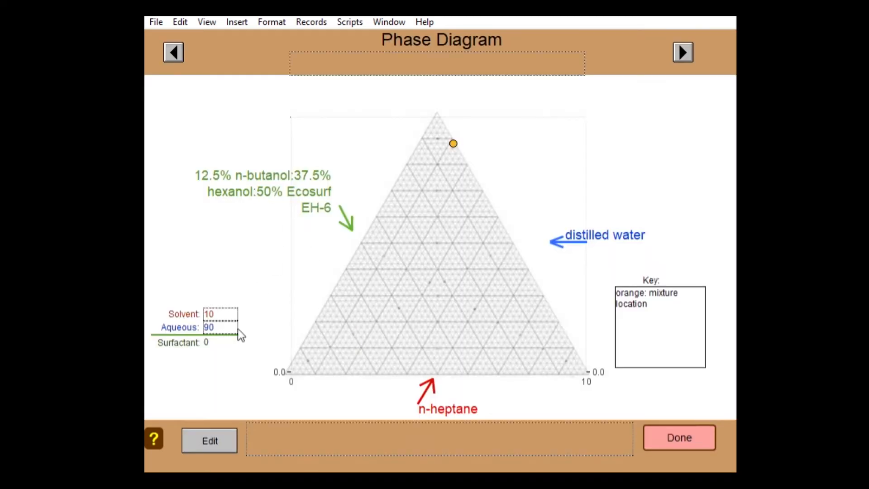
- Leave the phase diagram and create a new solvent formulation with the surfactant Ecosurf EH-6 as its first component
left_click(682, 428)
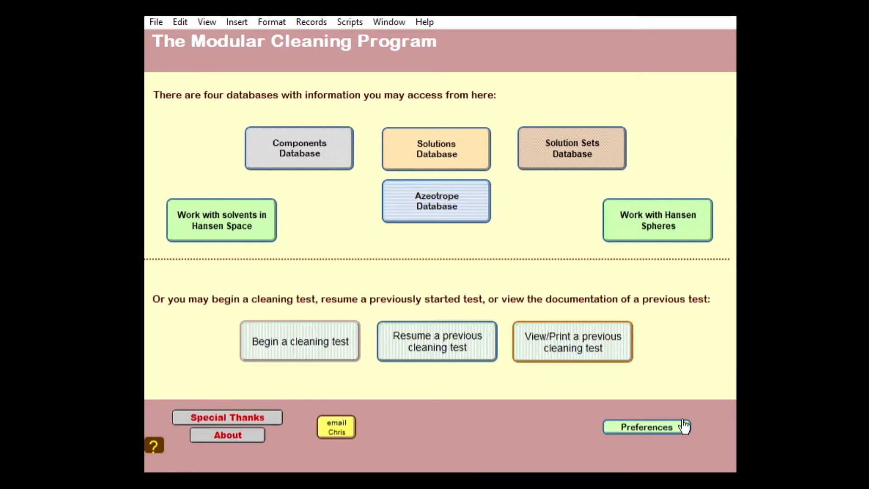
left_click(445, 136)
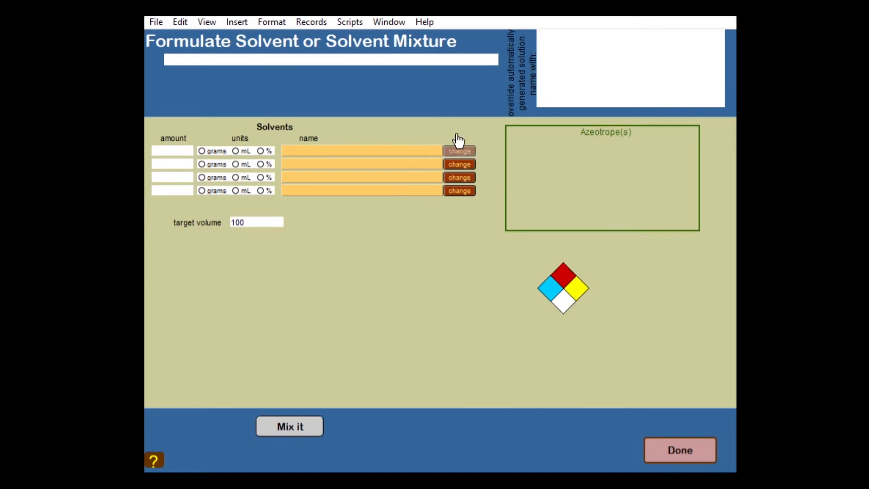
left_click(459, 148)
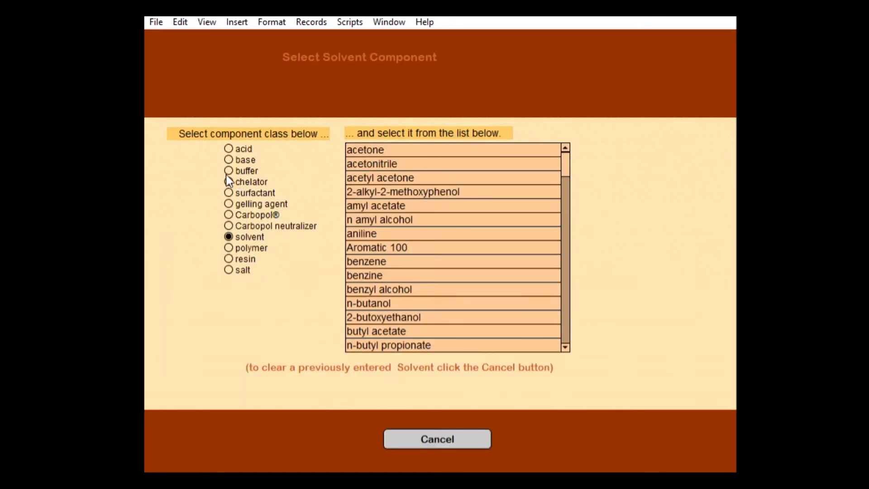
left_click(229, 192)
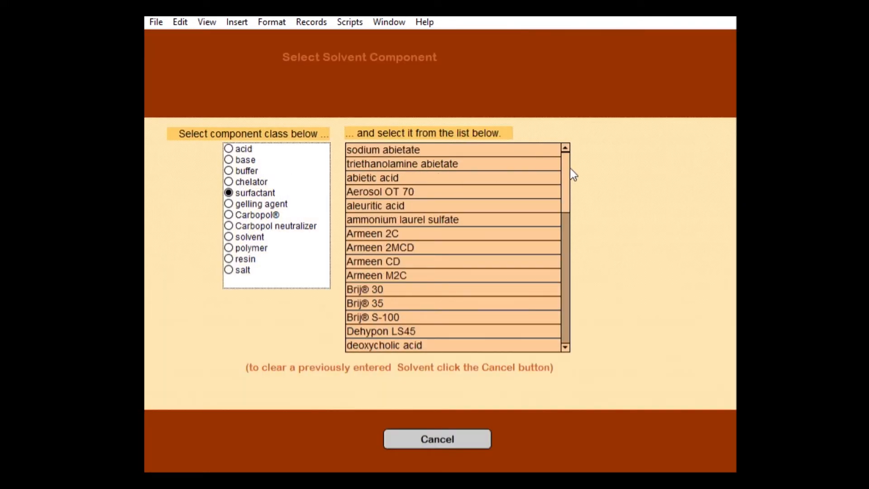
left_click_drag(564, 210, 565, 244)
left_click(413, 203)
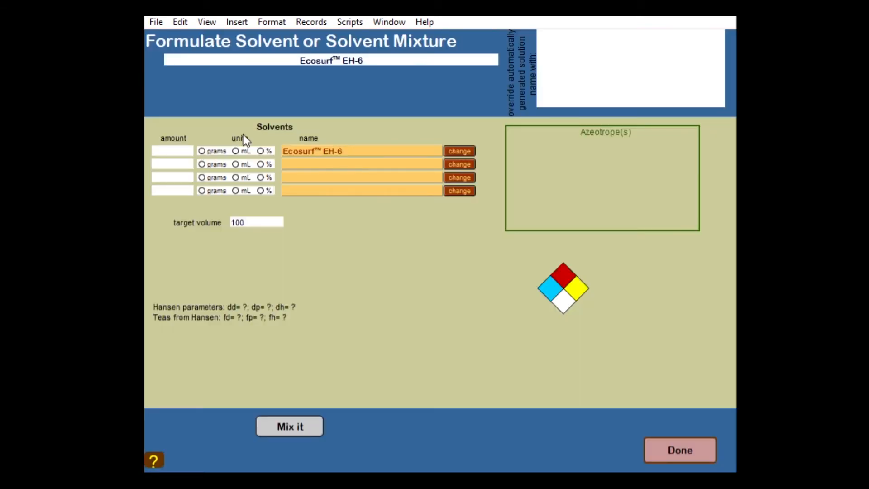
- Set the amount of Ecosurf EH-6 to 100 and finish the formulation
left_click(171, 150)
type("100")
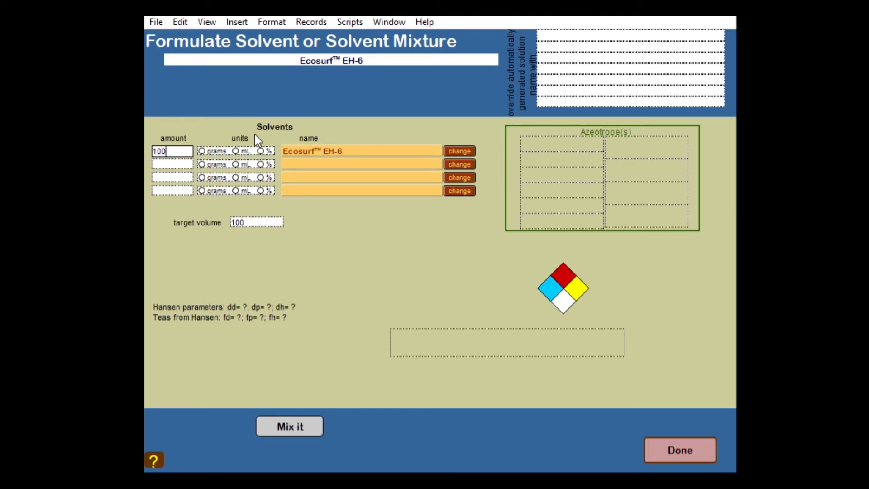
key("Tab")
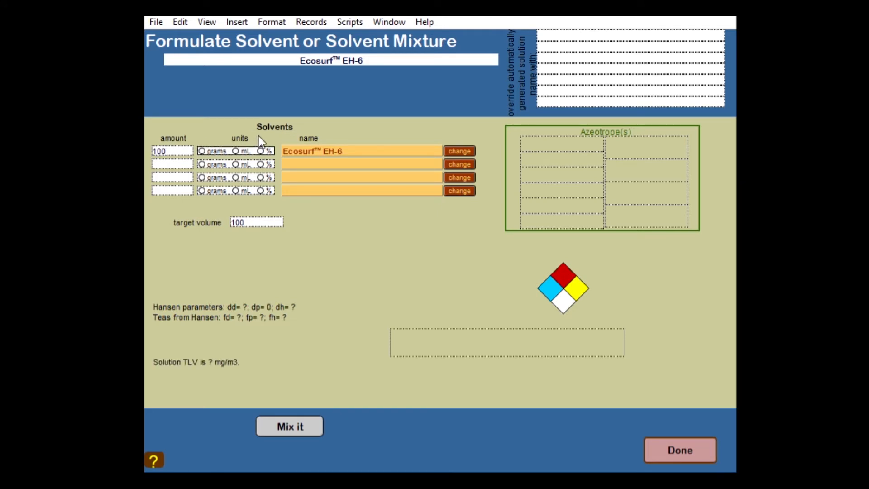
left_click(706, 441)
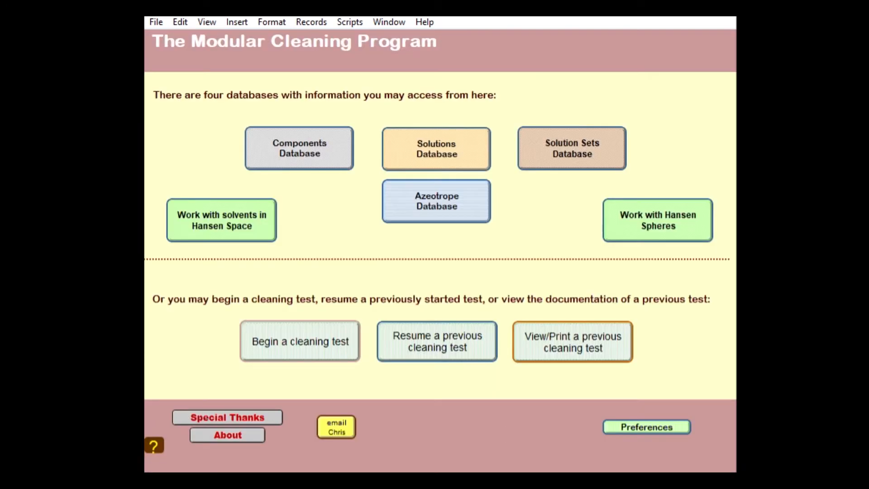
- Begin an emulsion cleaning test and open the microemulsion phase diagram
left_click(319, 341)
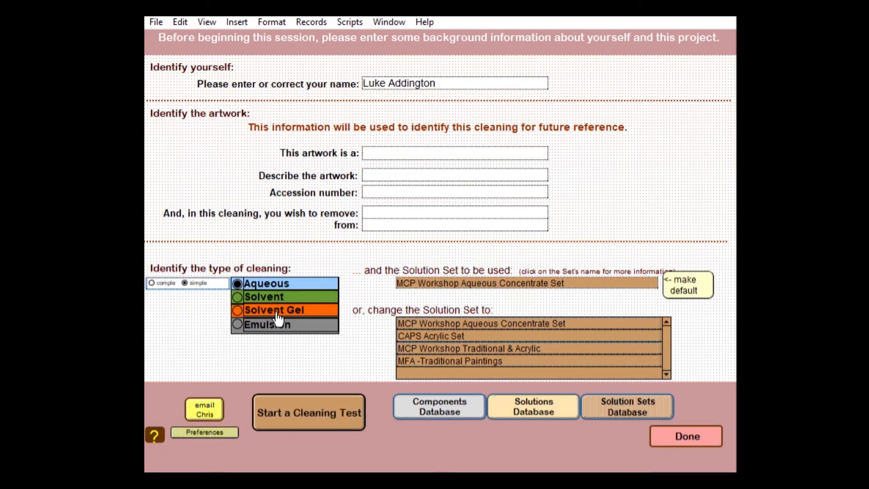
left_click(278, 324)
left_click(278, 400)
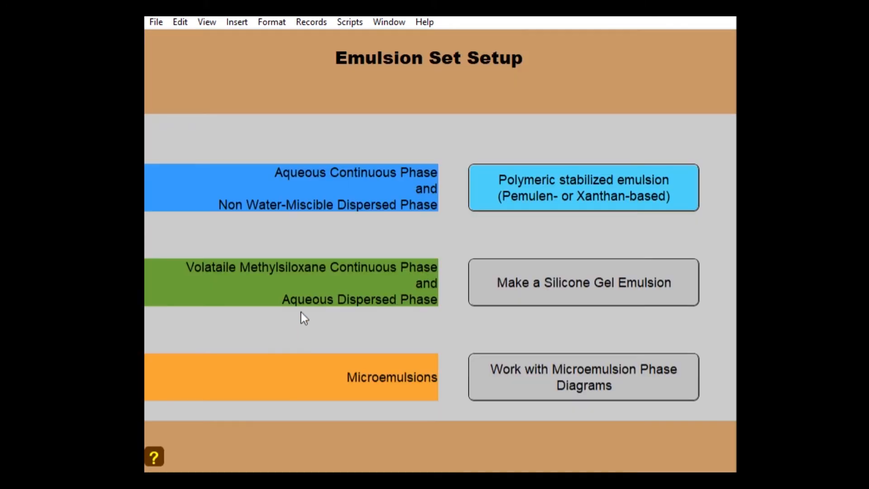
left_click(538, 366)
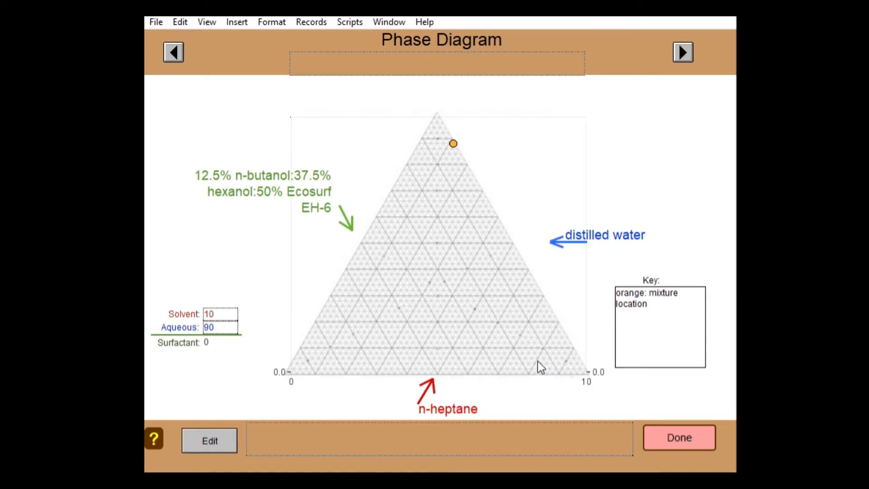
- Change the phase diagram's surfactant to Ecosurf EH-6 and its solvent to xylenes (commercial mixed isomers)
left_click(283, 184)
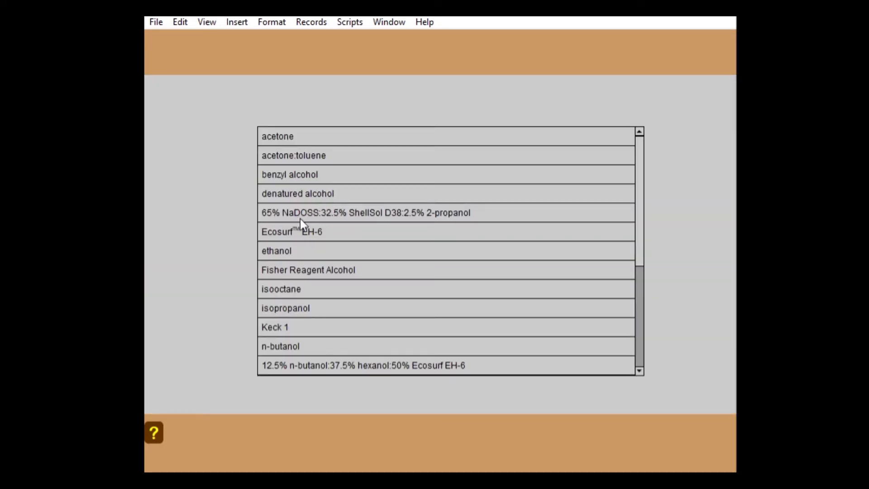
left_click(317, 232)
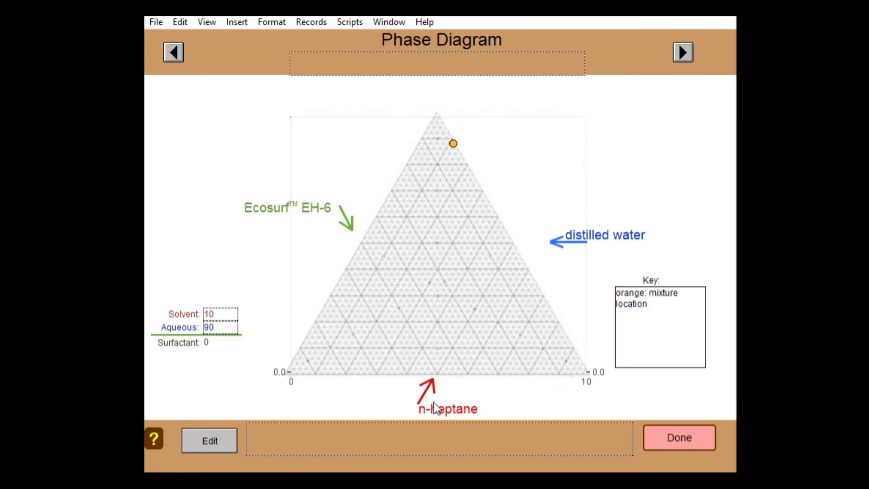
left_click(439, 392)
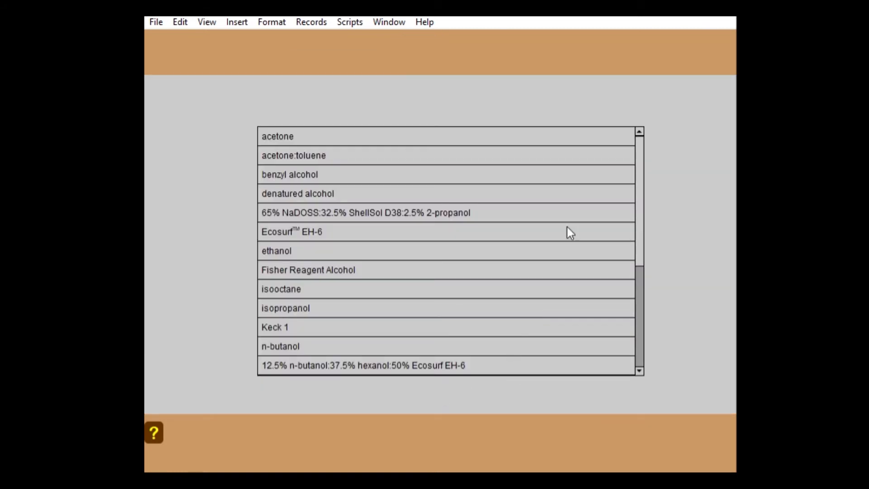
left_click_drag(642, 179, 644, 310)
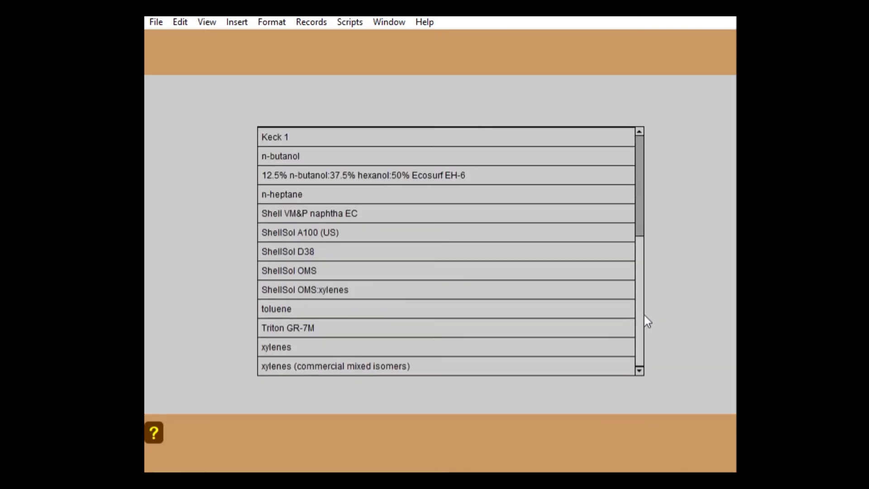
left_click(333, 347)
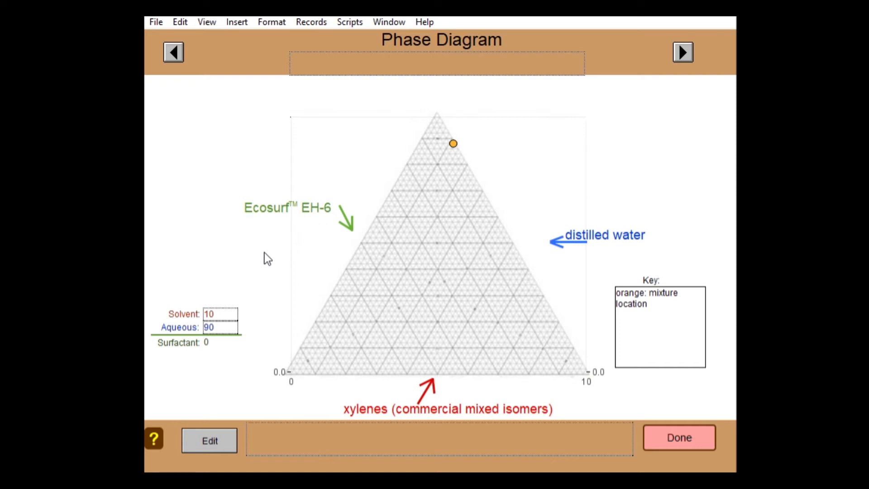
- Set the mixture's solvent amount to 0.5 and its aqueous amount to 98.5
left_click(230, 312)
type("0.5")
left_click(223, 321)
left_click_drag(223, 323, 209, 320)
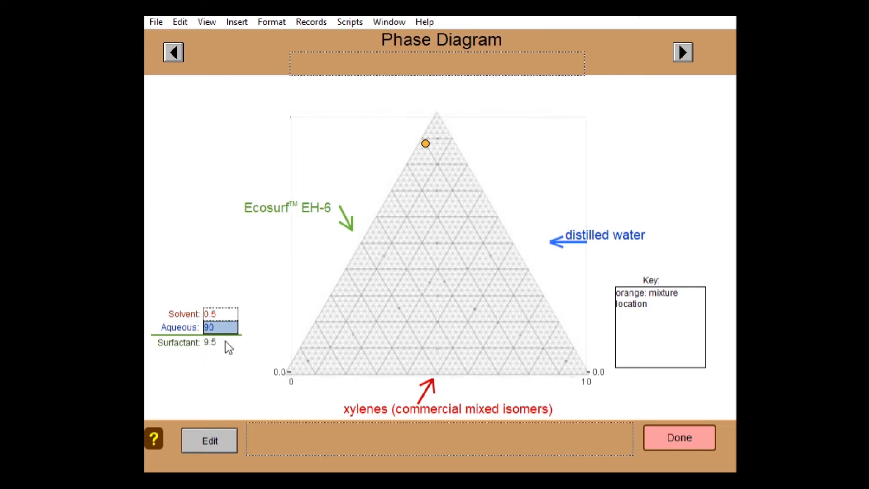
type("98.5")
left_click(227, 231)
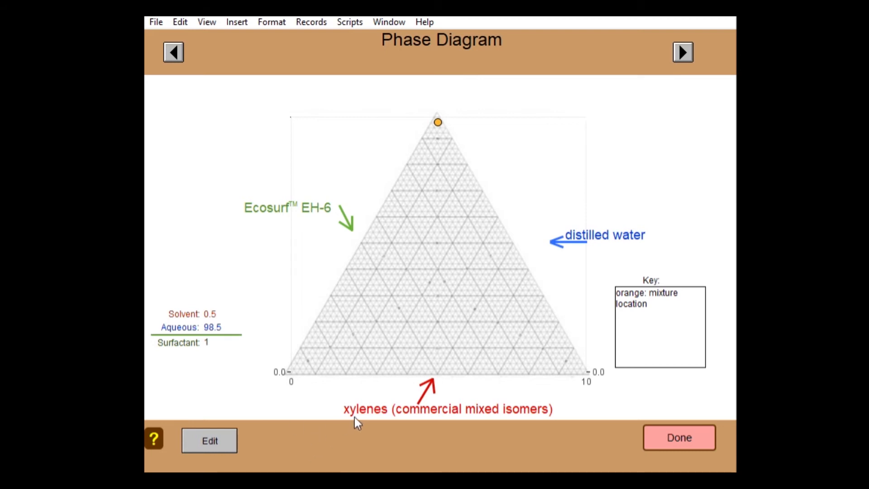
- Look through the solvents available for the phase diagram and keep xylenes (commercial mixed isomers)
left_click(382, 396)
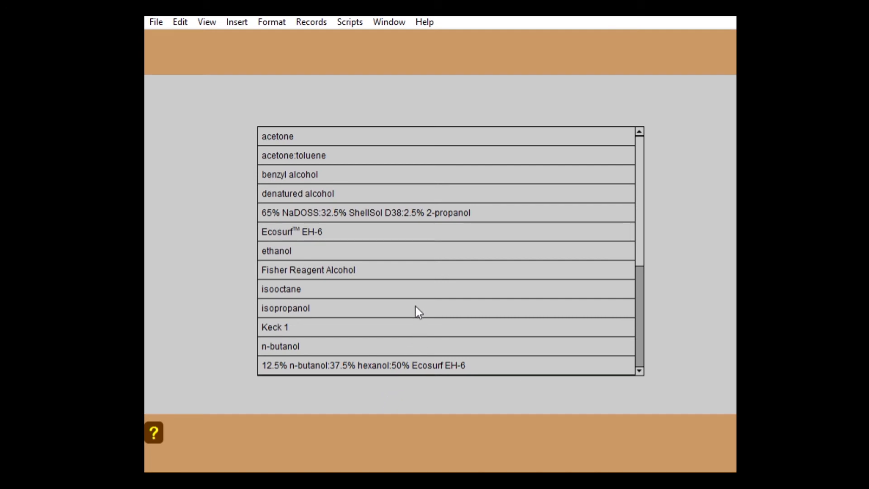
scroll(418, 215, "down", 5)
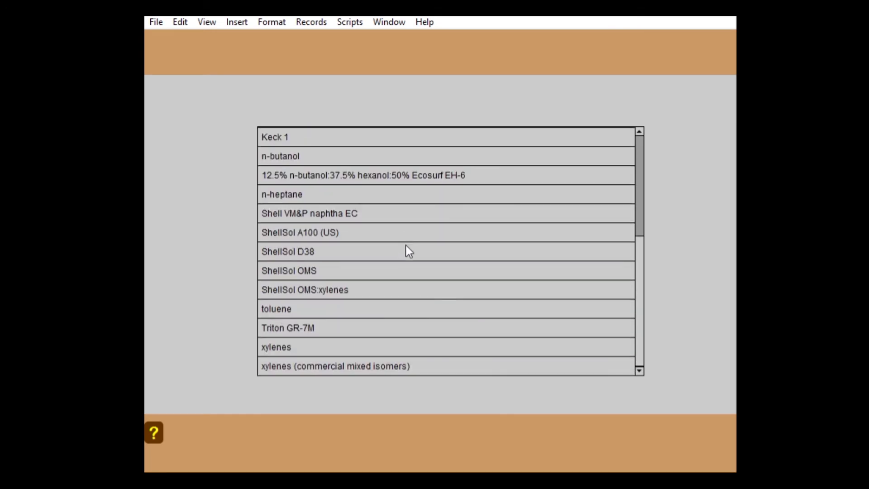
scroll(408, 239, "up", 3)
scroll(416, 284, "up", 1)
scroll(415, 284, "down", 3)
left_click(398, 362)
- Leave the phase diagram and create a new solvent formulation with methyl ethyl ketone as its first component
left_click(694, 432)
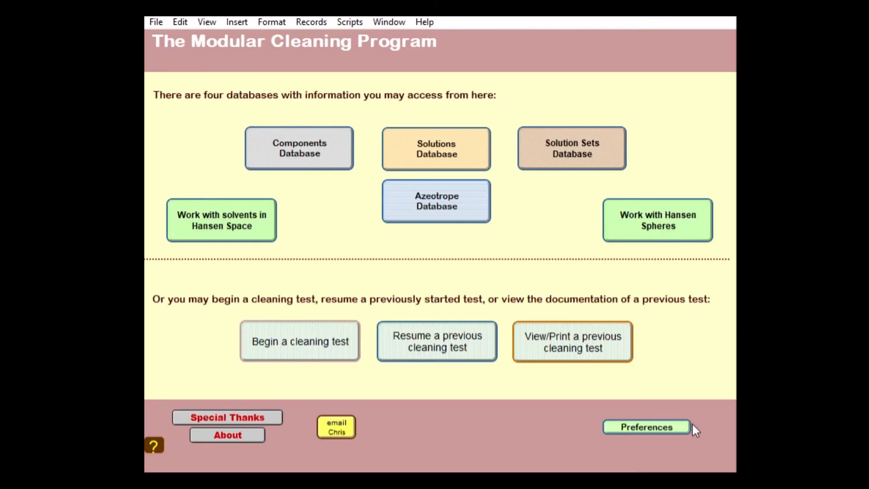
left_click(441, 136)
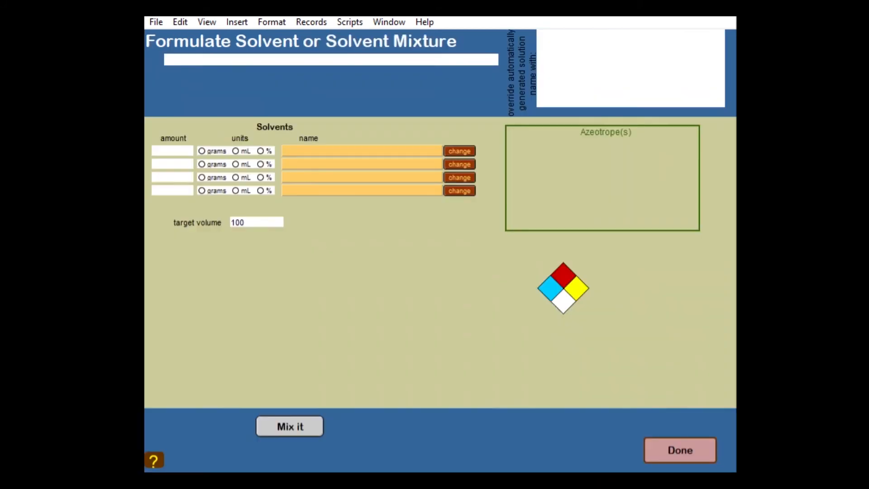
left_click(459, 151)
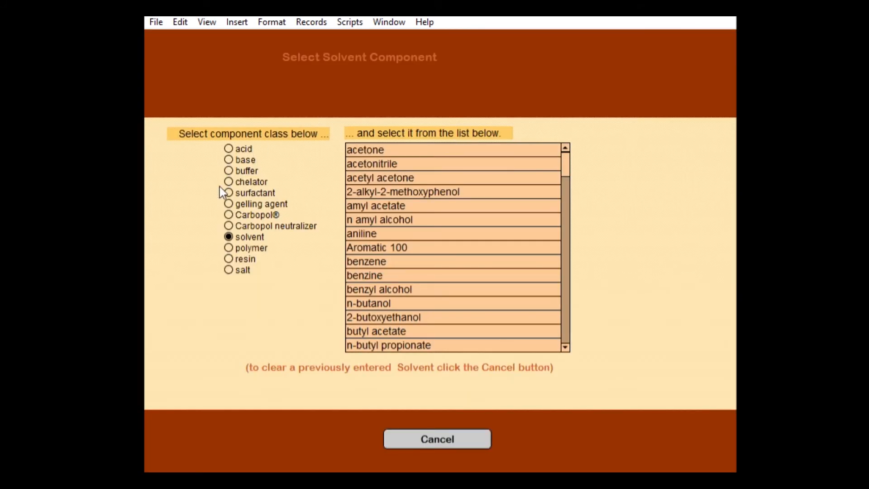
scroll(455, 228, "down", 5)
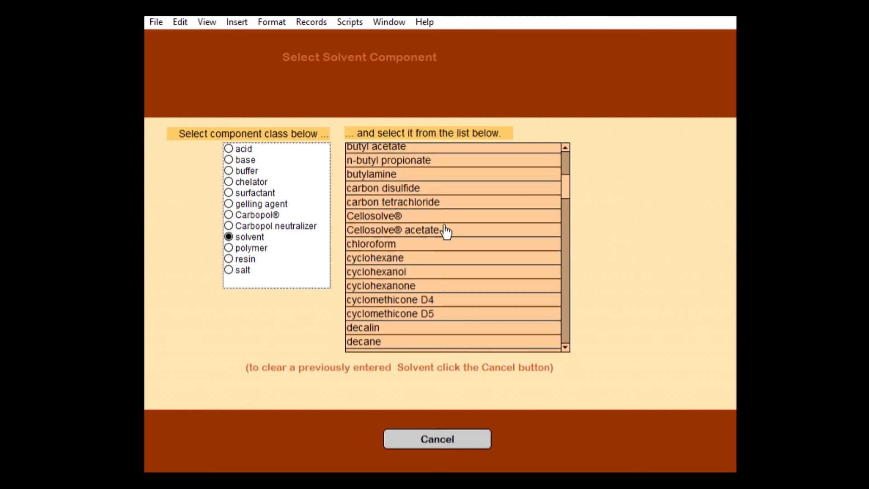
scroll(444, 230, "down", 3)
scroll(450, 229, "down", 1)
scroll(453, 231, "down", 2)
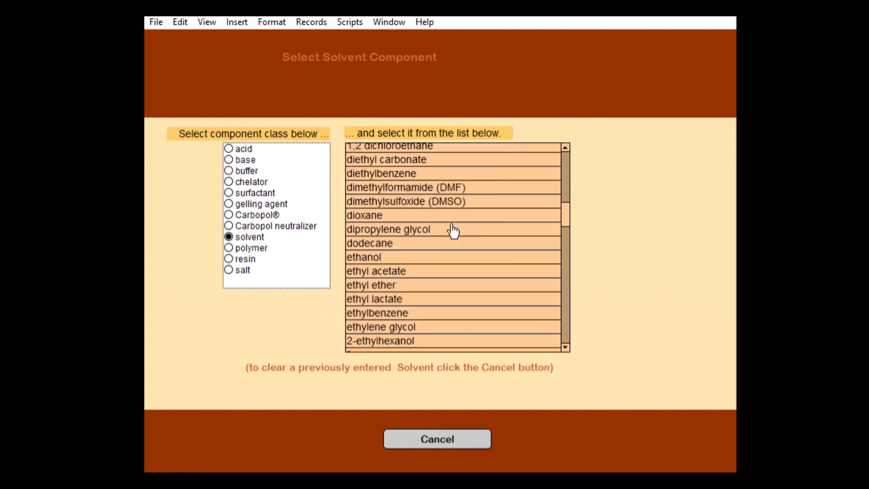
scroll(453, 231, "down", 5)
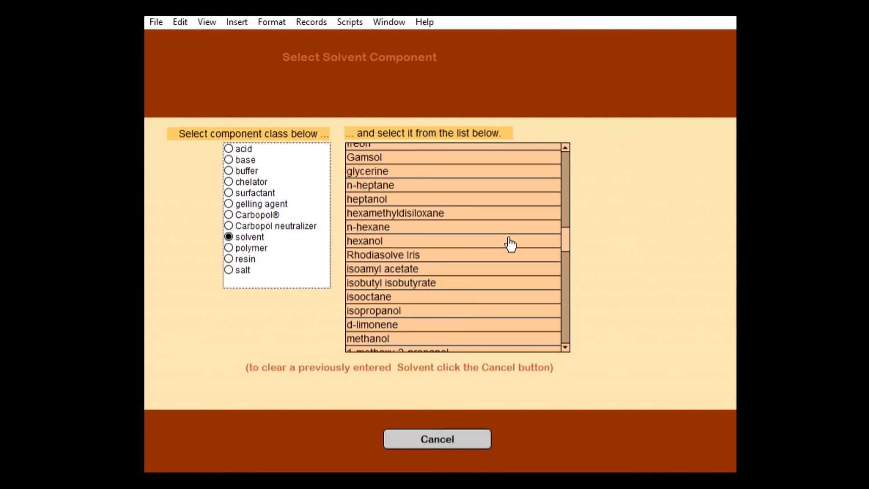
scroll(508, 244, "down", 2)
scroll(510, 243, "down", 1)
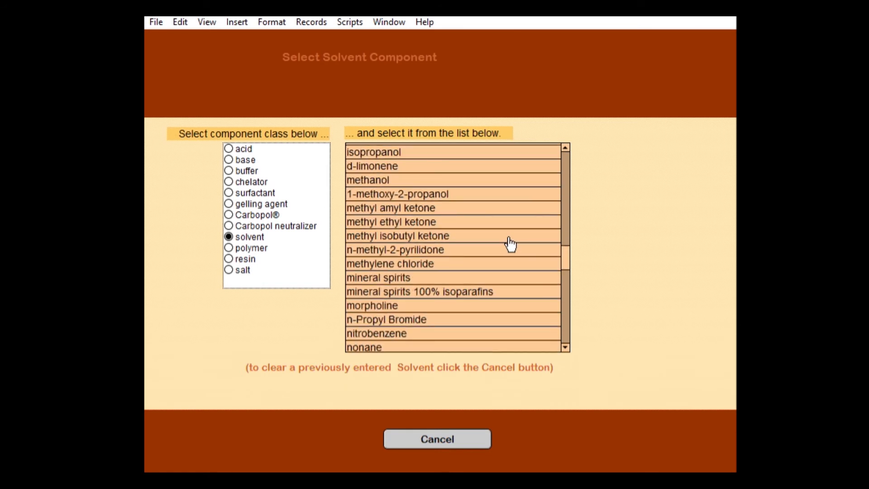
left_click(403, 208)
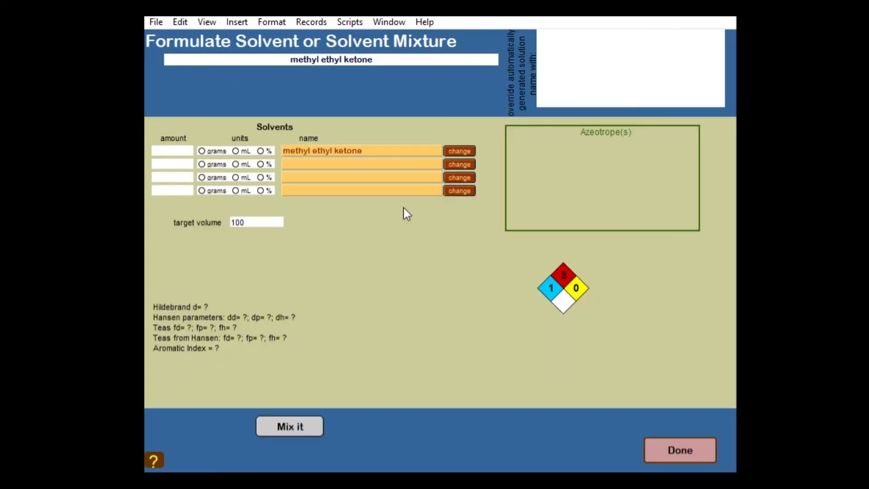
- Set the amount of methyl ethyl ketone in the formulation to 100 %
left_click(175, 147)
type("100")
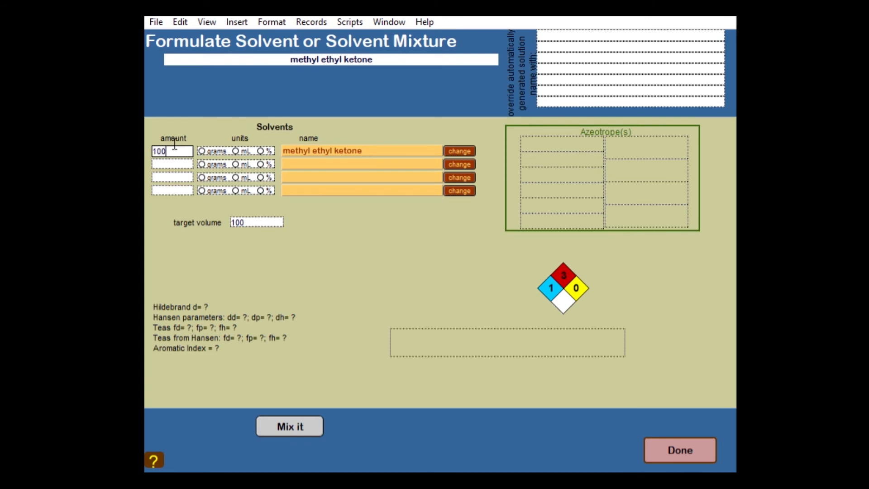
key("Tab")
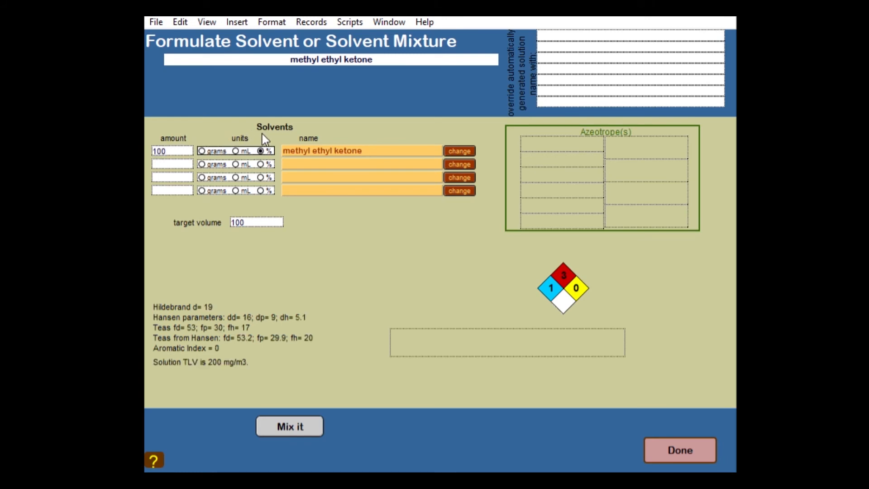
left_click(487, 402)
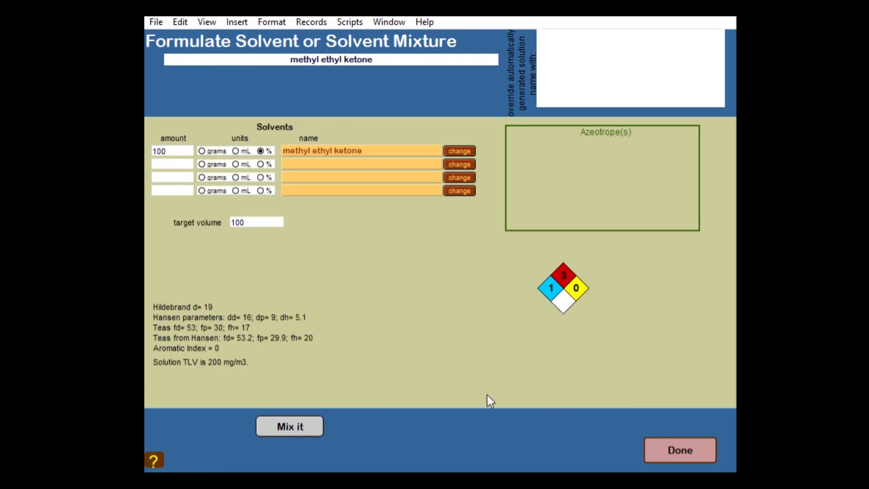
- Finish the solvent formulation, then search the components database for "me" and open the methyl ethyl ketone record and its properties
left_click(694, 447)
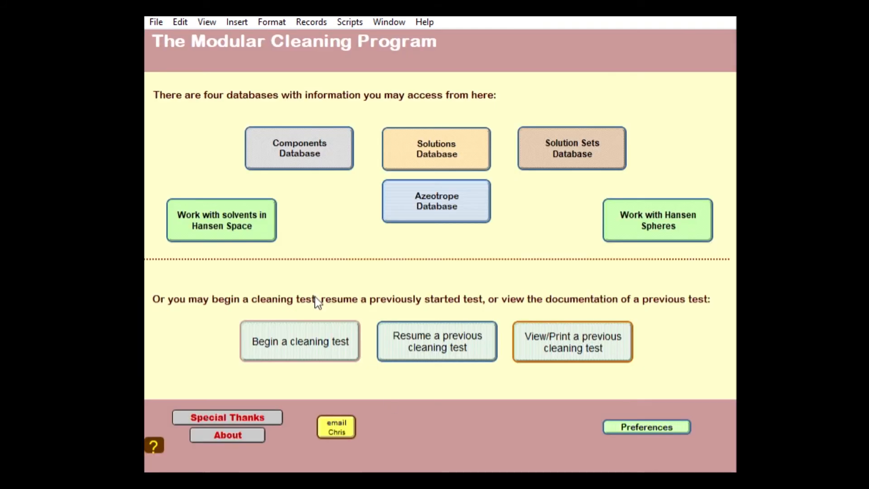
left_click(285, 151)
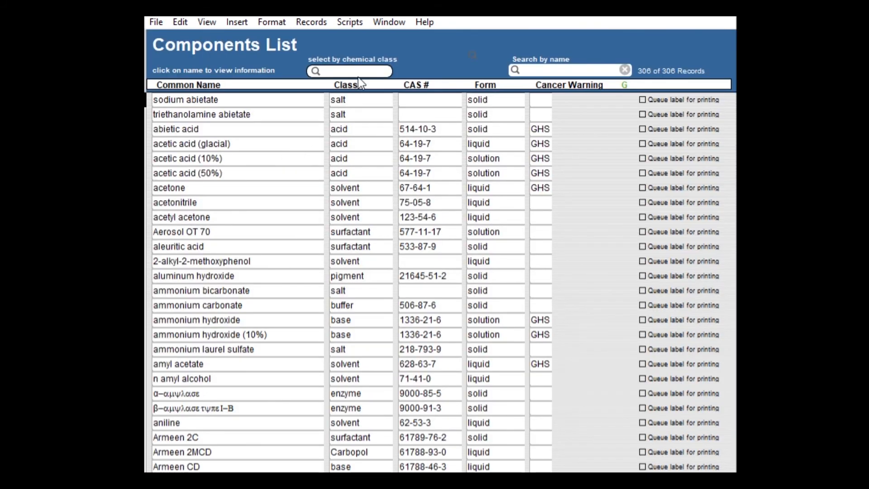
left_click(581, 62)
type("me")
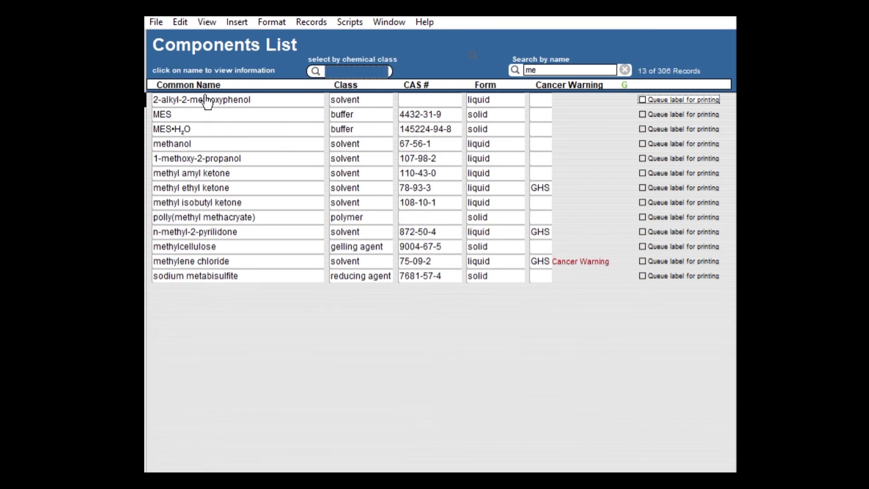
left_click(218, 184)
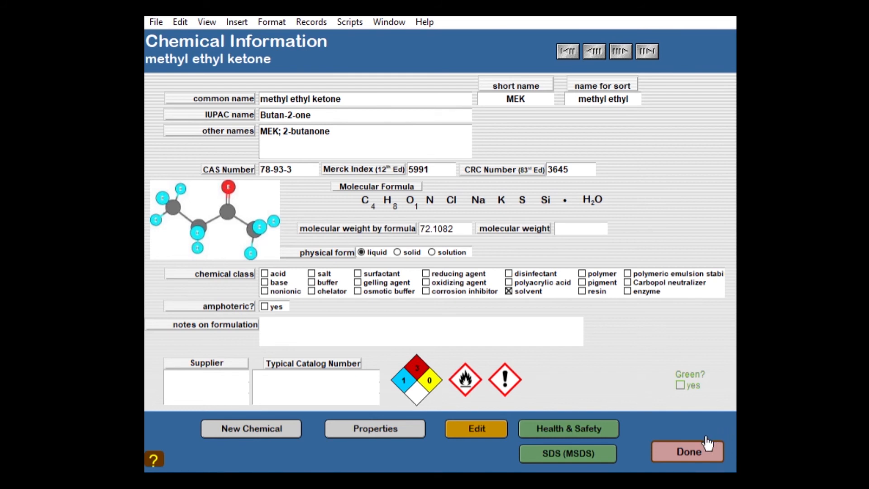
left_click(394, 426)
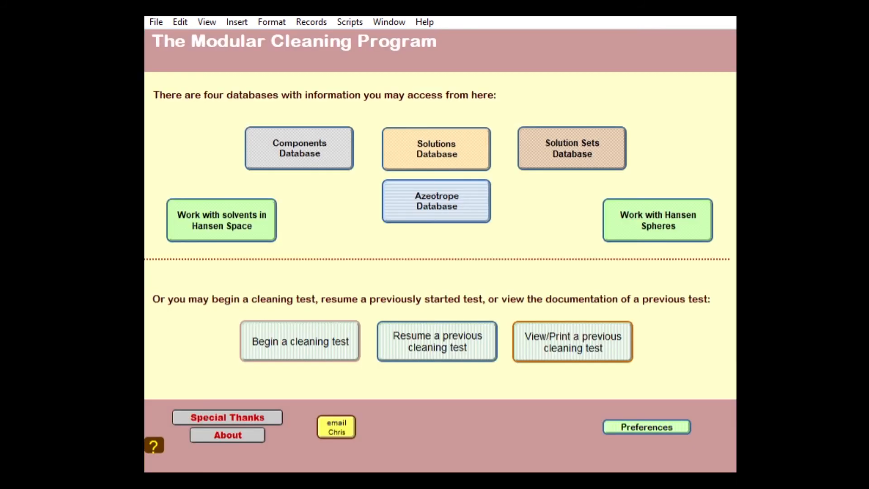
- Begin a cleaning test, open a microemulsion phase diagram and replace its xylenes with methyl ethyl ketone as the solvent
left_click(291, 337)
left_click(269, 326)
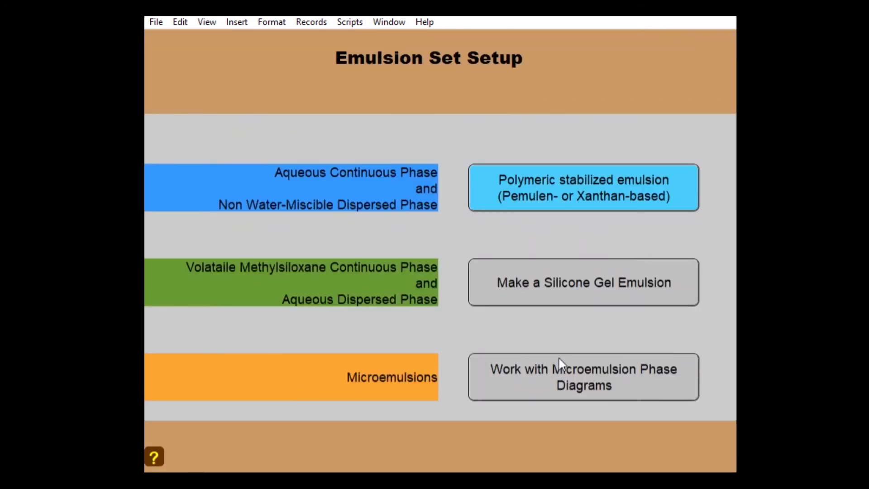
left_click(560, 363)
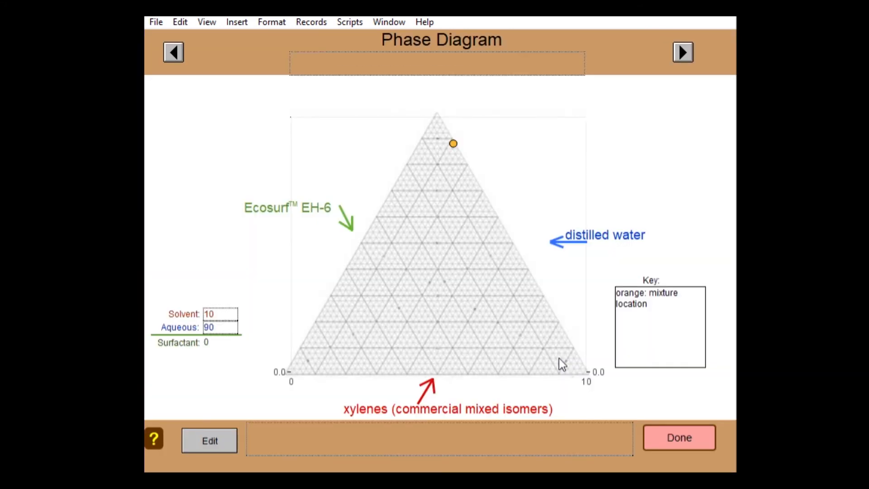
left_click(494, 395)
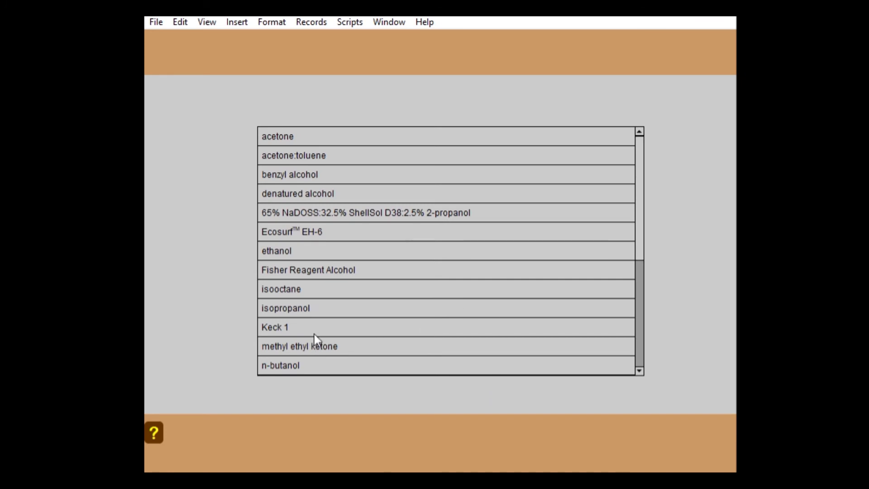
left_click(311, 330)
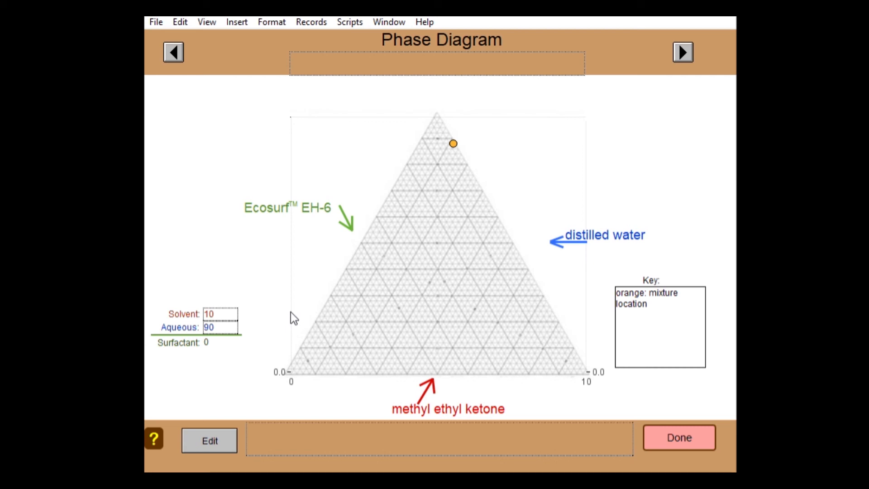
- Set the methyl ethyl ketone mixture's solvent amount to 20 and its aqueous amount to 79
left_click_drag(234, 310, 166, 299)
type("20")
key("Tab")
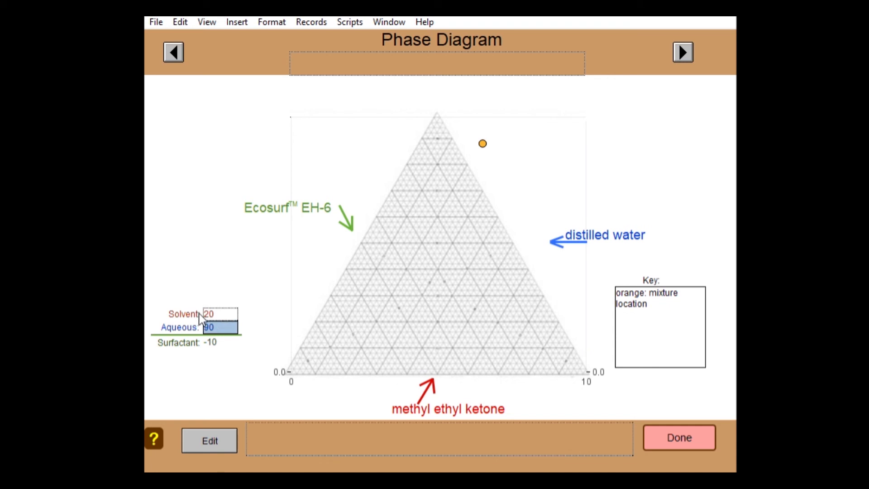
type("79")
left_click(224, 257)
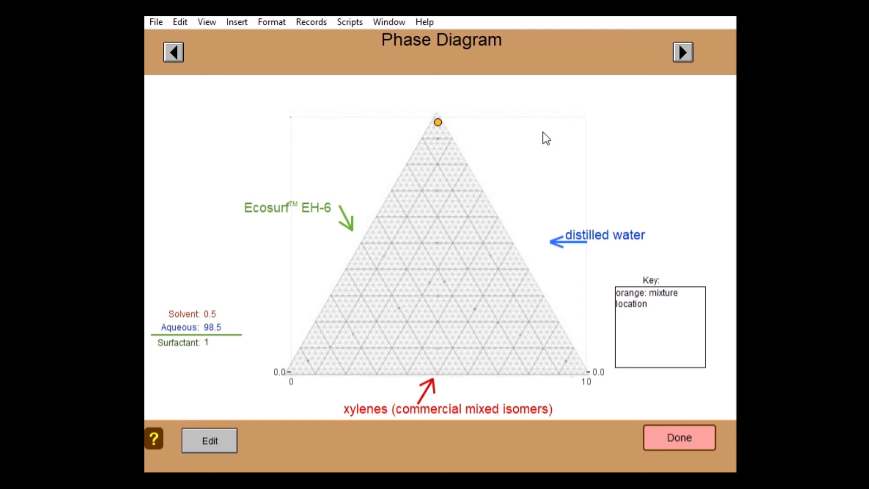
- Change the phase diagram's solvent from xylenes to methyl ethyl ketone and set the solvent amount to 20
left_click(450, 400)
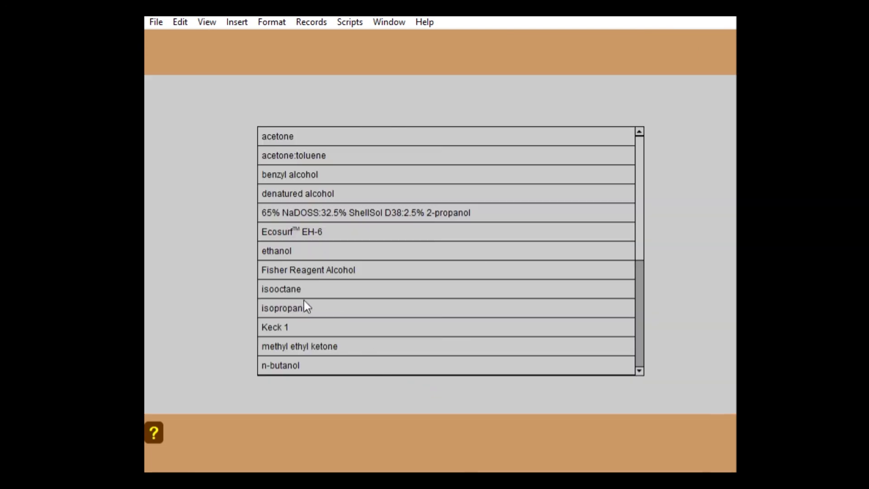
left_click(294, 347)
left_click(227, 310)
type("20")
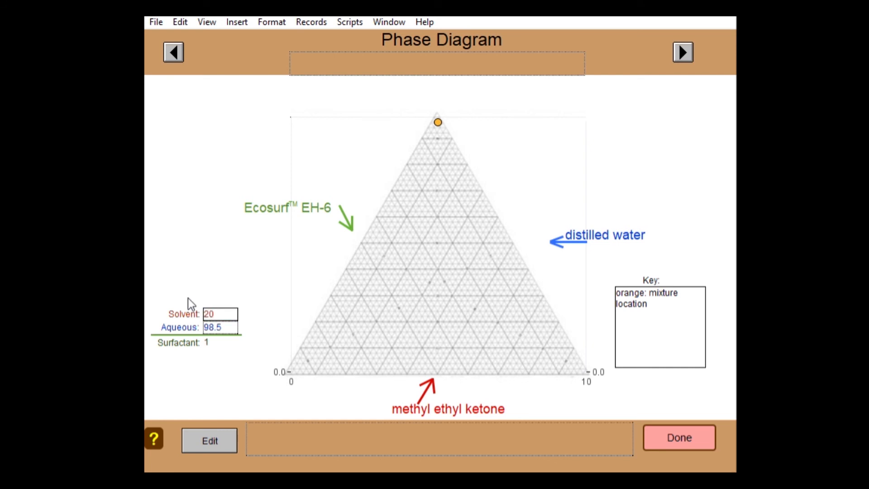
key("Tab")
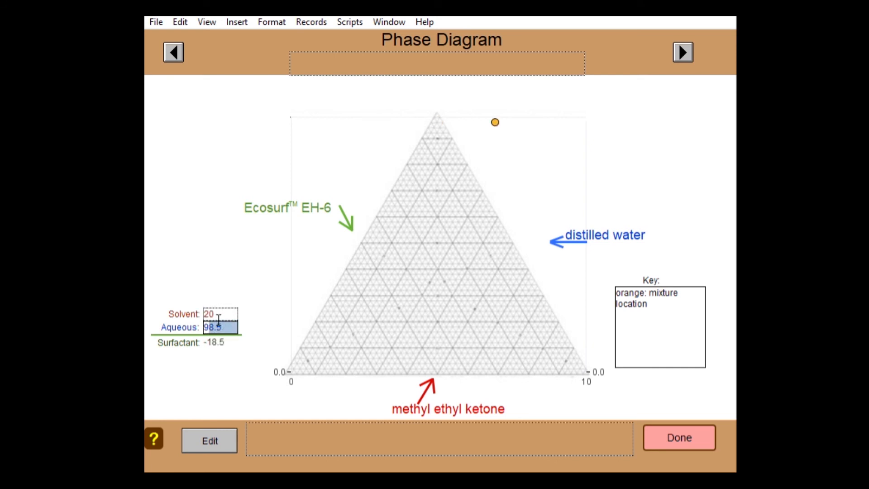
- Enter 79.5 as the mixture's aqueous amount and correct it to 79
type("79.5")
key("Tab")
key("Return")
left_click(229, 327)
left_click_drag(231, 327, 225, 321)
key("BackSpace")
key("Return")
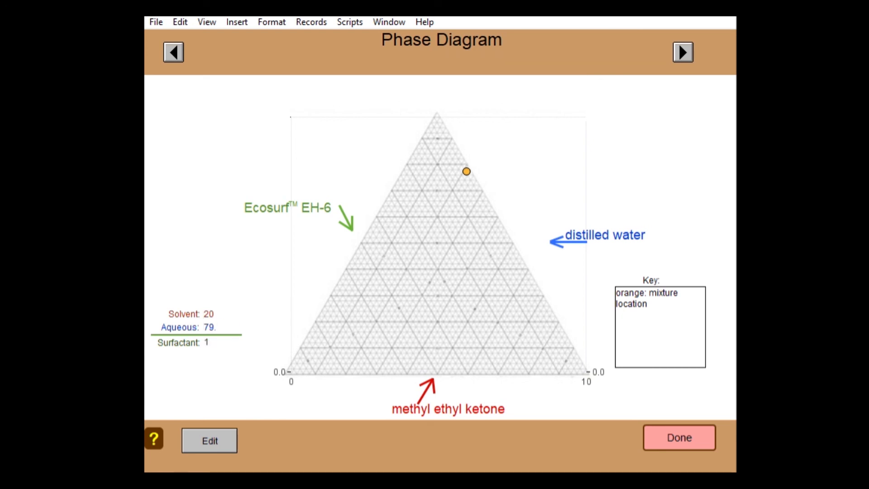